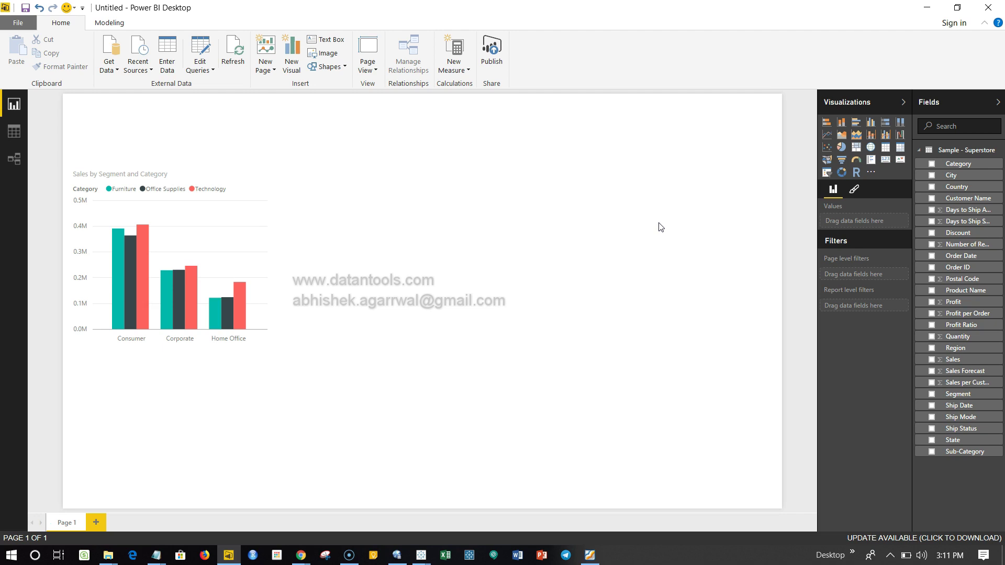
# Add and delete a stray new visual, then select the Sales by Segment and Category chart.
pyautogui.click(827, 123)
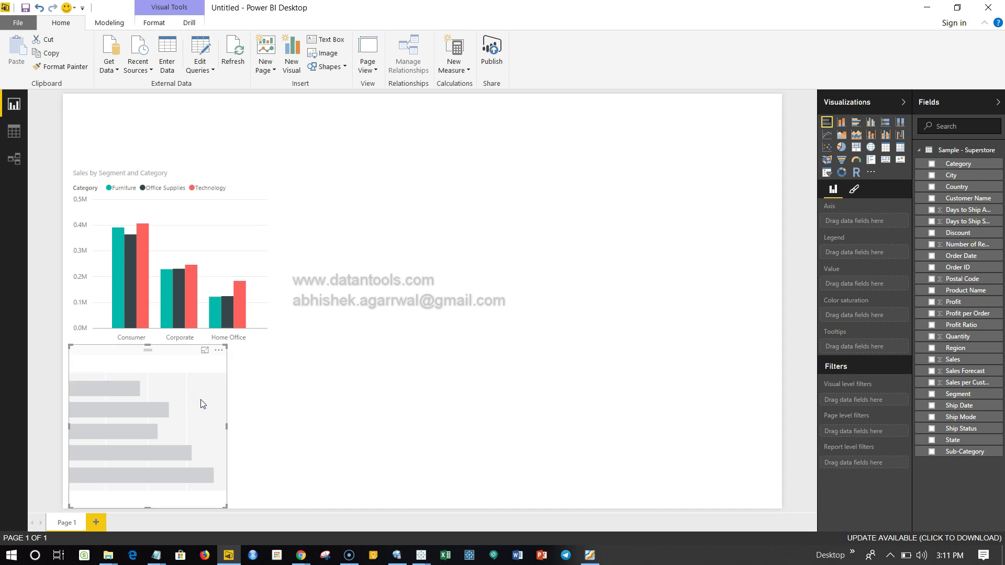
pyautogui.press('Delete')
pyautogui.click(235, 216)
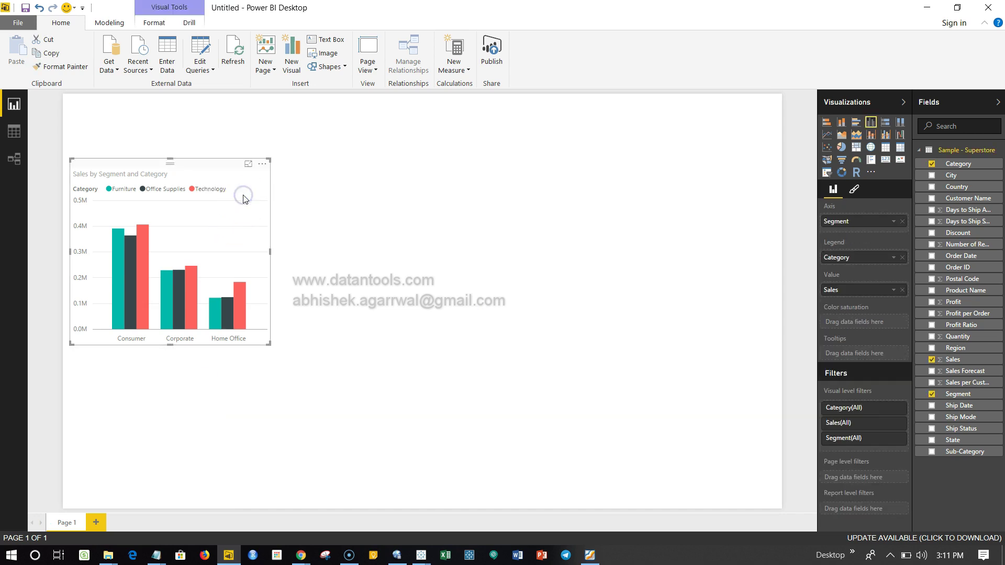
# Change the selected Sales by Segment and Category chart to a 100% stacked bar chart.
pyautogui.click(827, 123)
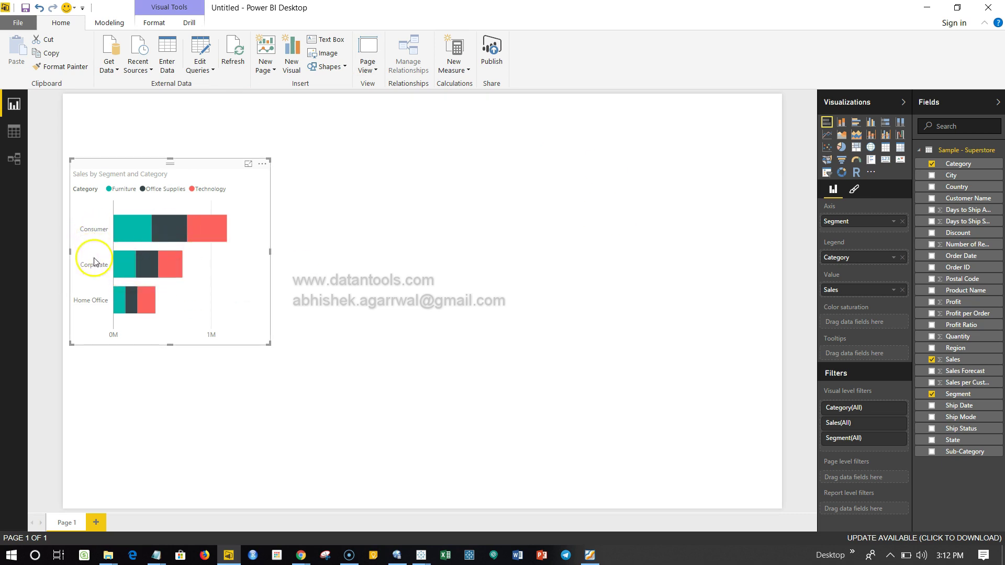
# Open the 100% stacked bar chart in focus mode so it fills the canvas.
pyautogui.click(885, 124)
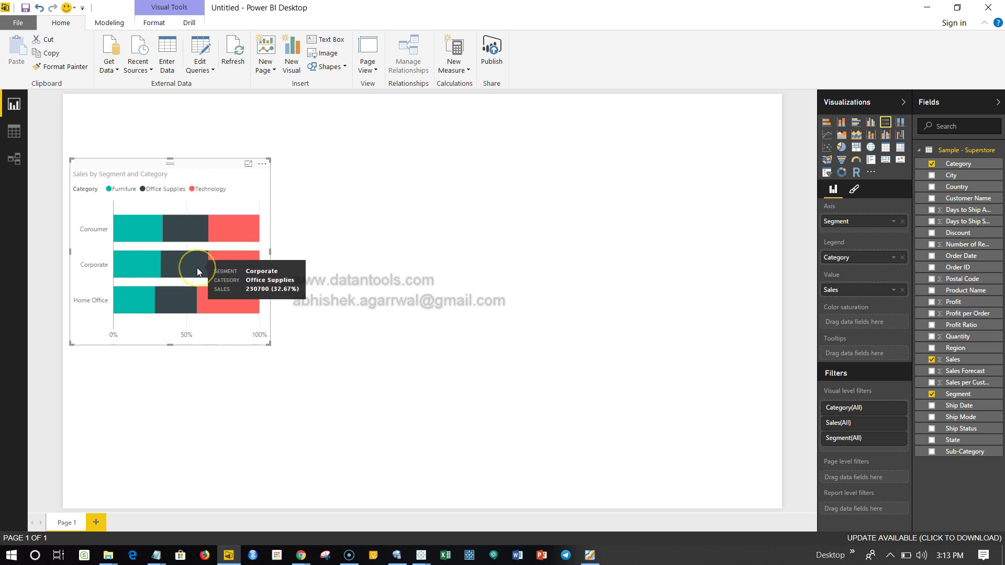
pyautogui.moveTo(221, 229)
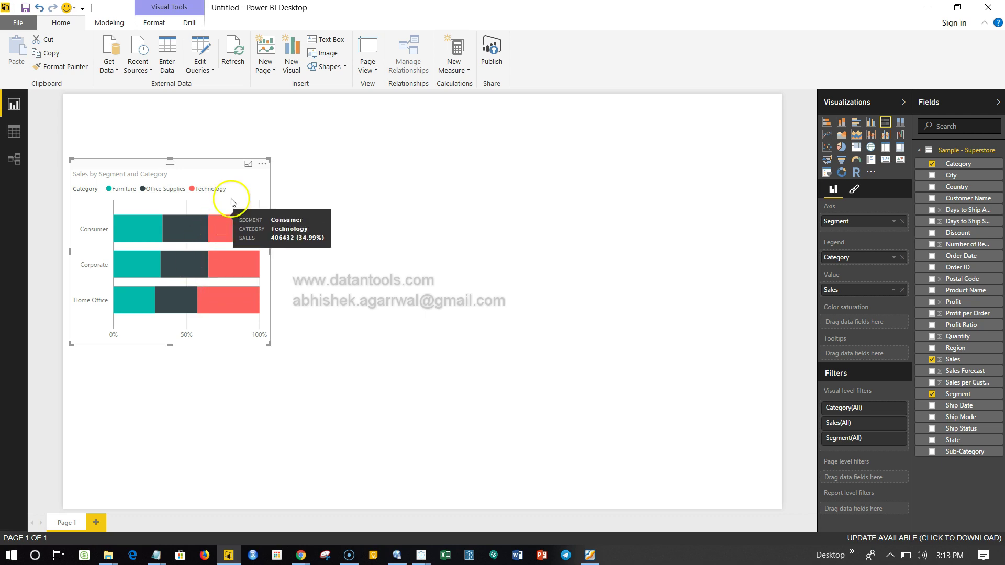
pyautogui.click(249, 164)
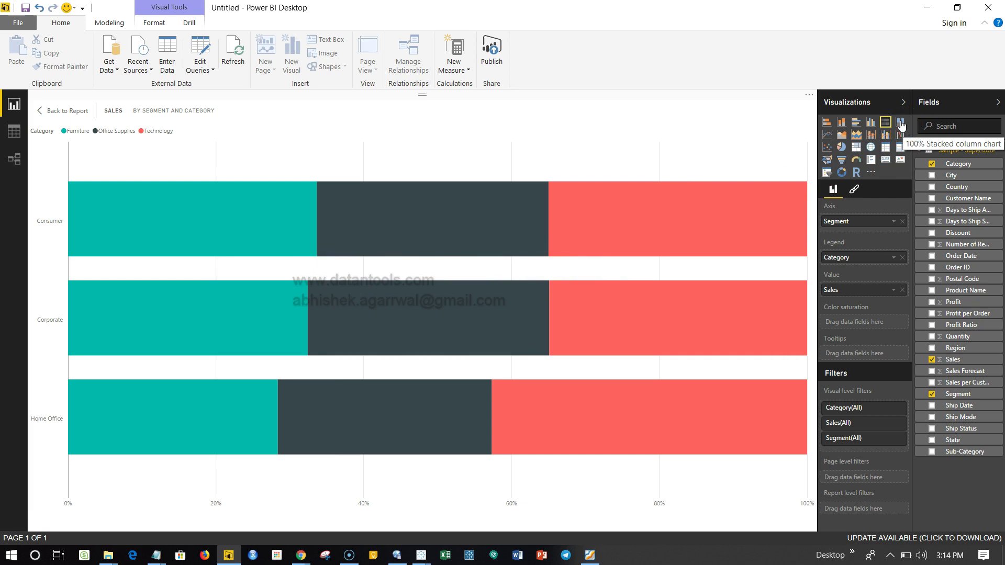
# Change the Sales by Segment and Category visual to a 100% stacked column chart.
pyautogui.click(901, 126)
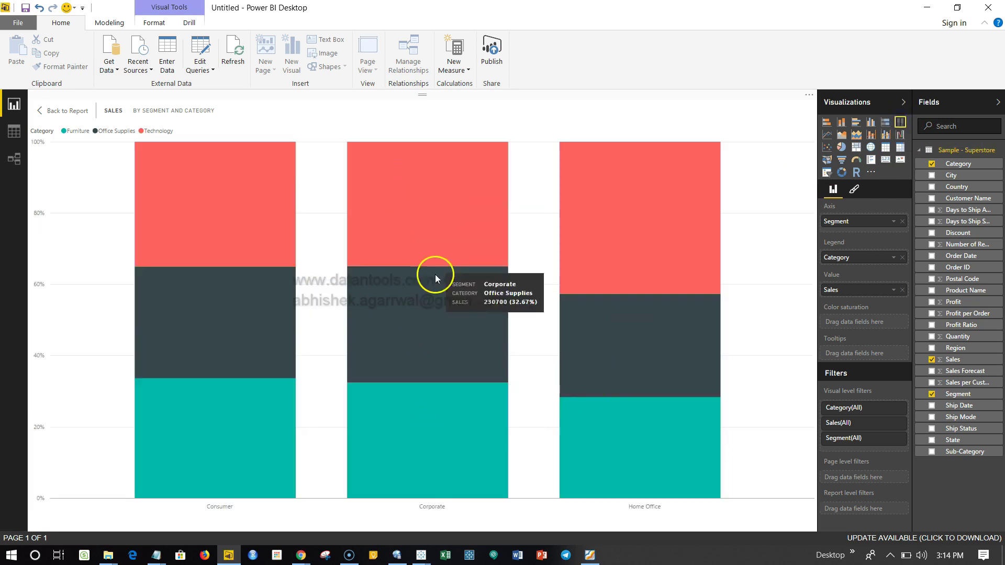
pyautogui.moveTo(215, 440)
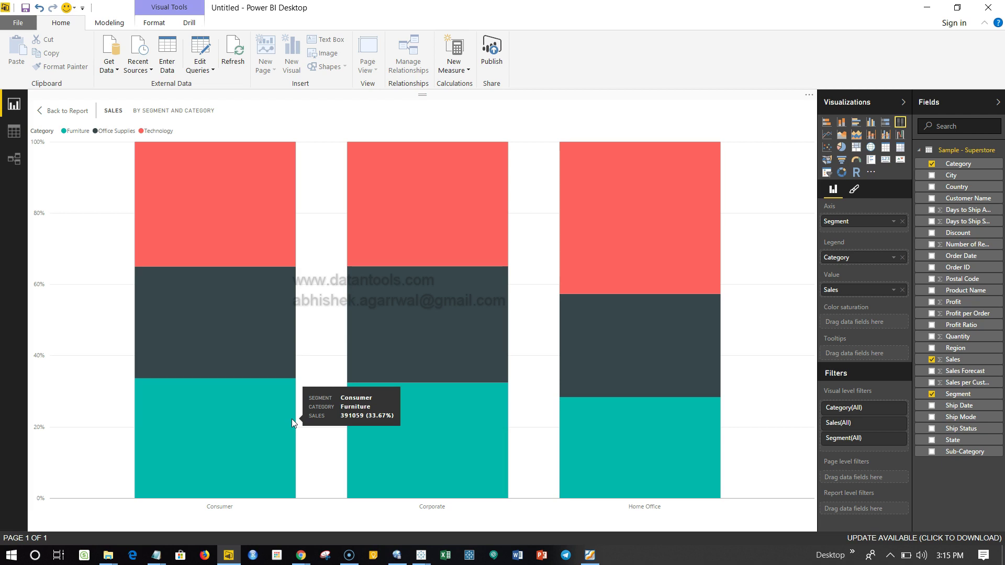
# Return the visual to a horizontal 100% stacked bar chart.
pyautogui.click(887, 124)
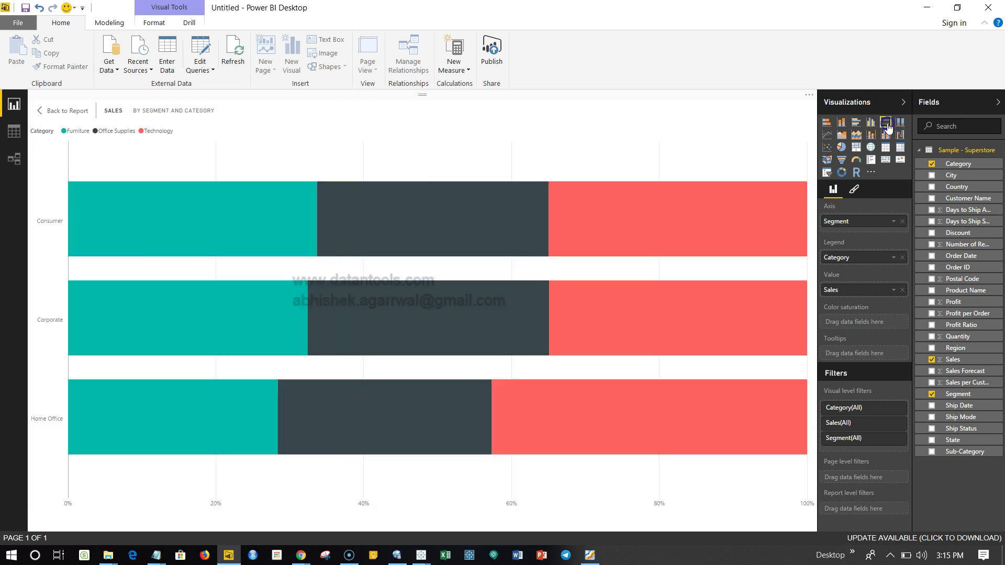